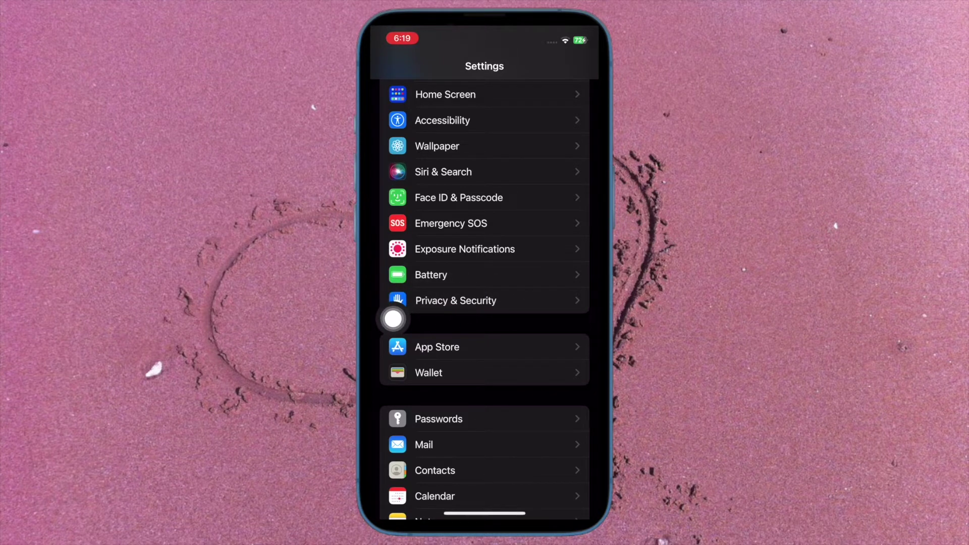
Open the Battery entry from the Settings list
left_click(438, 274)
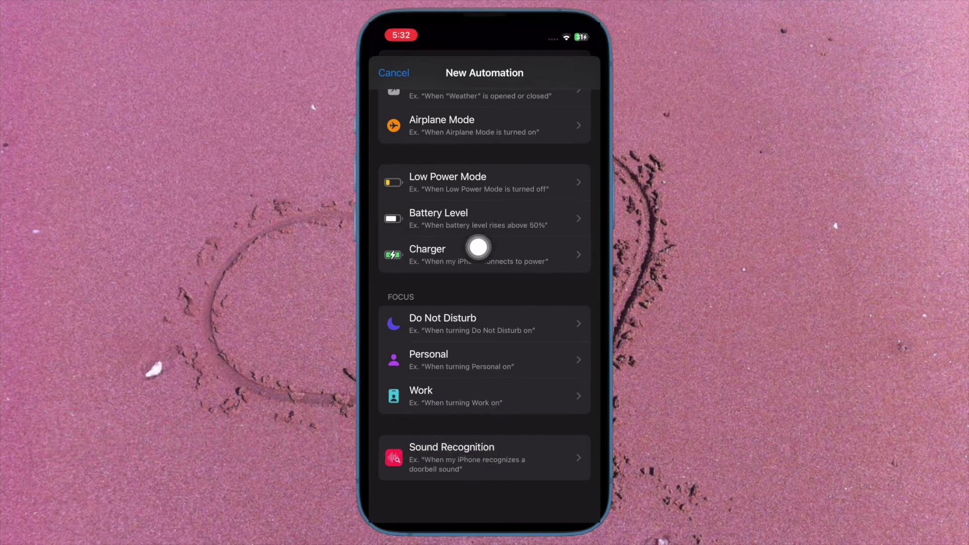
Use Battery Level as the trigger, set to Equals 40%, and continue to actions
left_click(505, 227)
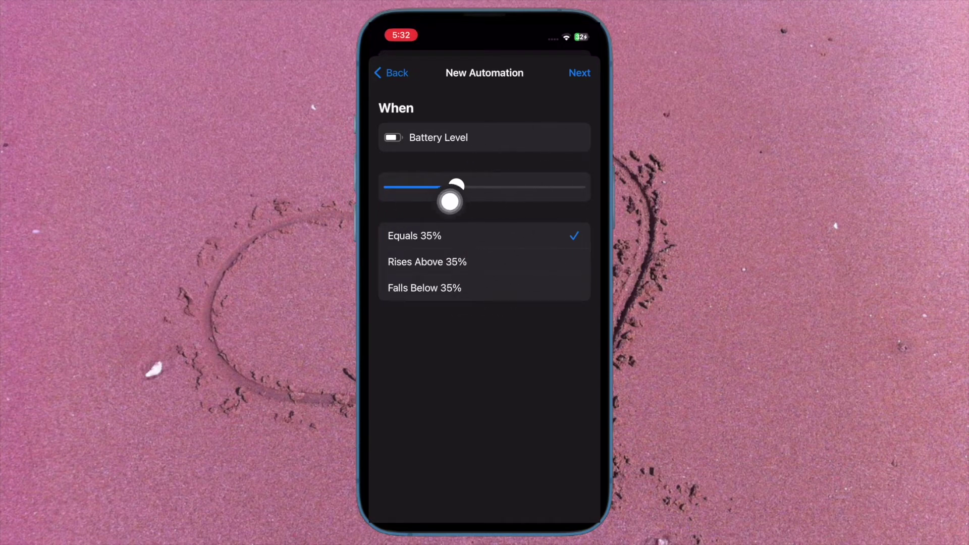
left_click_drag(448, 200, 577, 191)
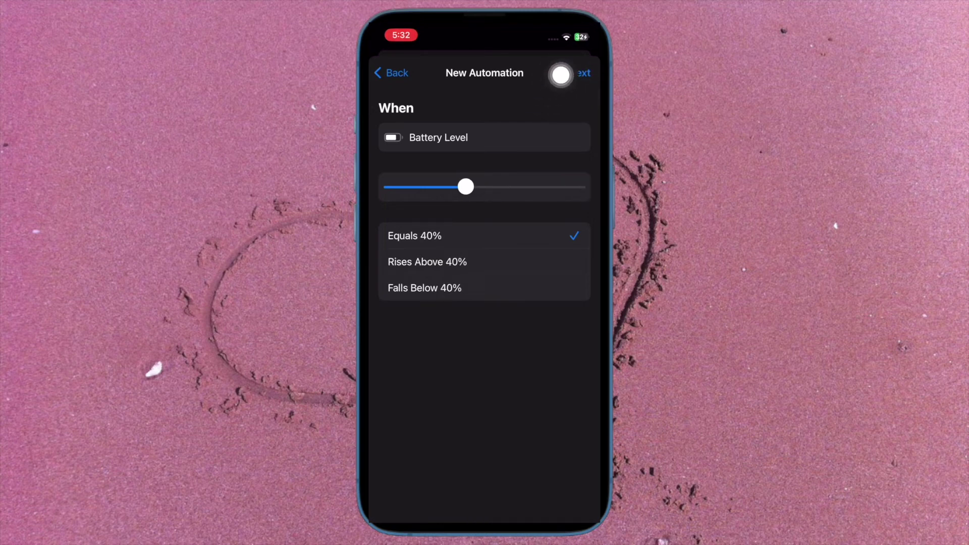
left_click(561, 69)
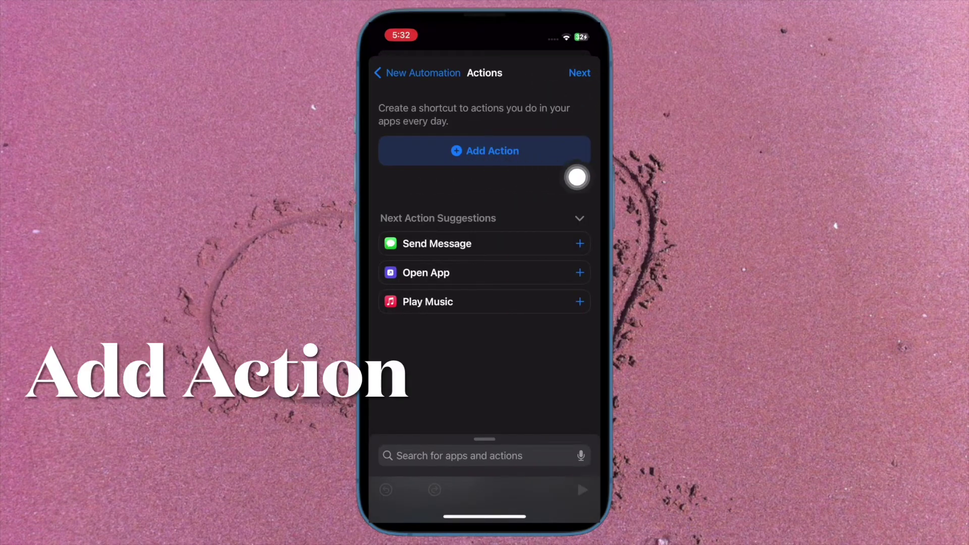
Add the Set Low Power Mode action and set the automation to Don't Ask before running
left_click(579, 151)
type("Set low")
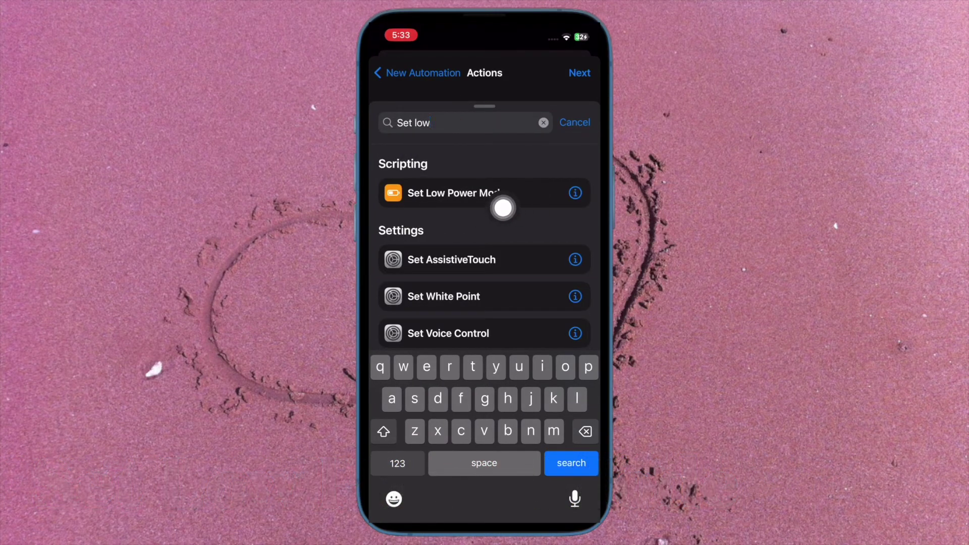
left_click(441, 198)
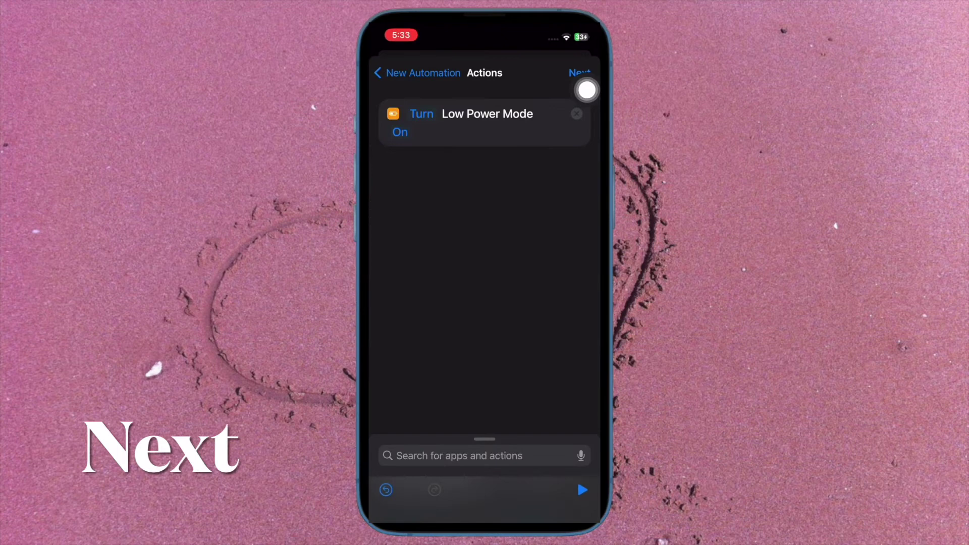
left_click(579, 73)
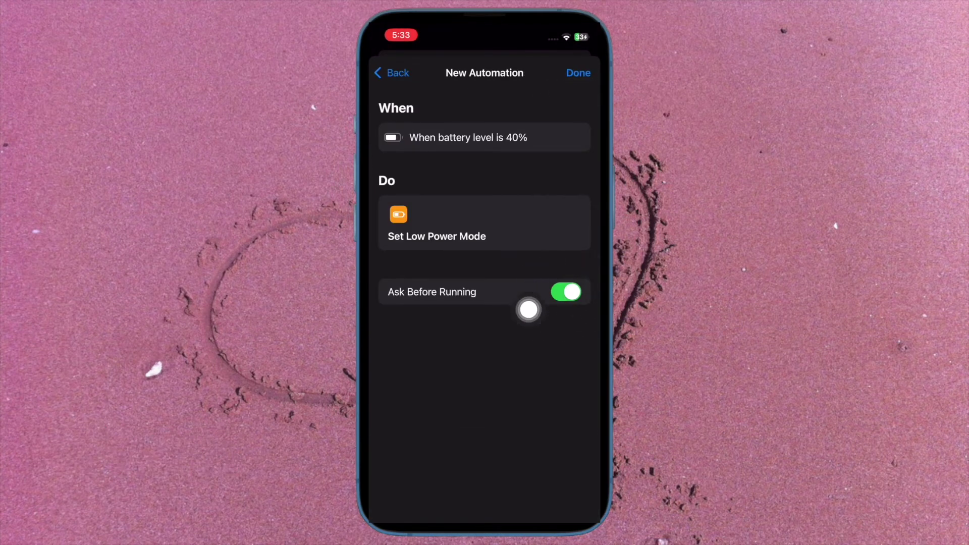
left_click(579, 291)
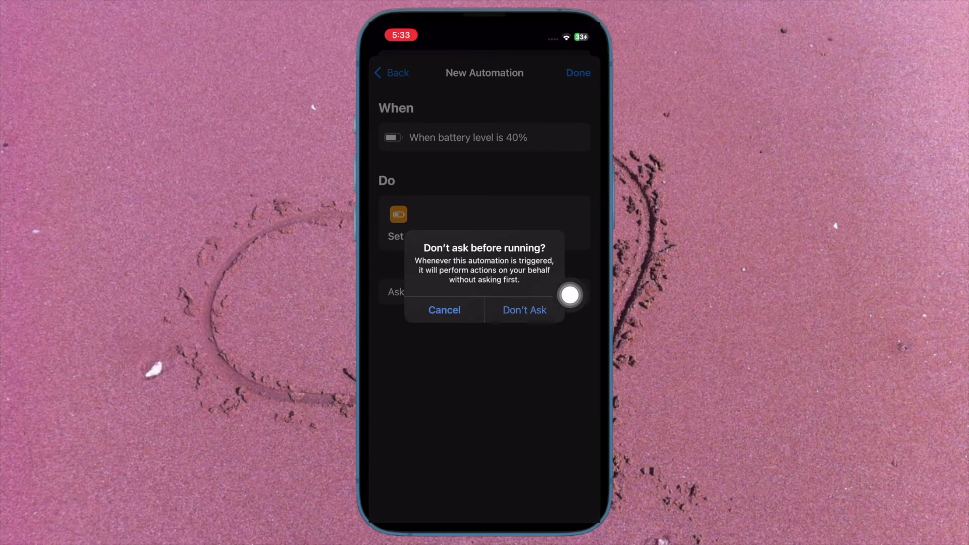
left_click(525, 310)
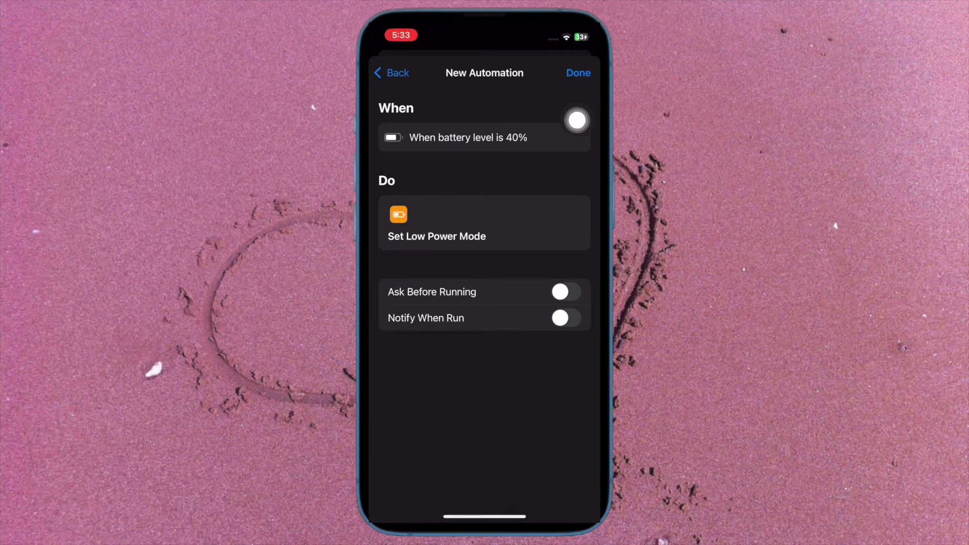
Save the automation, tint the Lock Screen clock coral, and switch it to Devanagari numerals
left_click(577, 73)
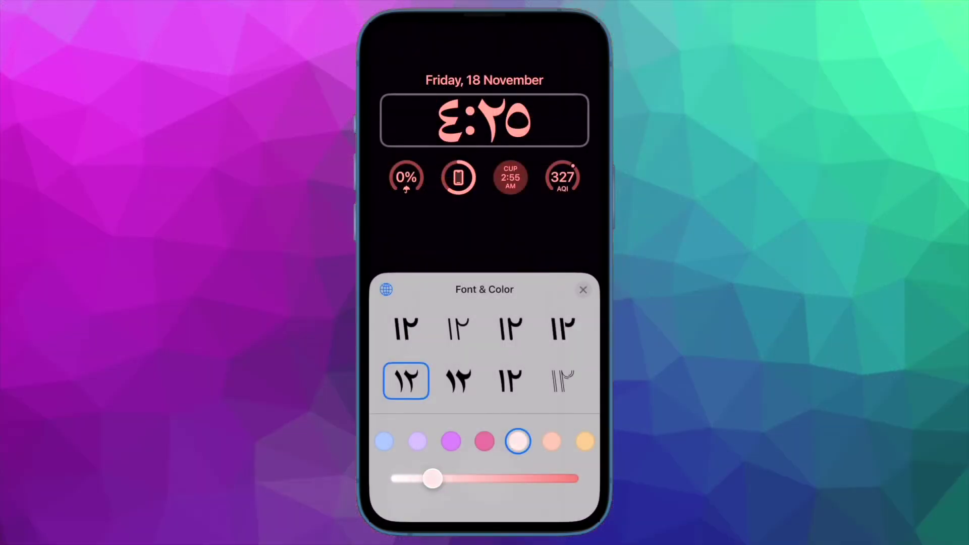
mouse_move(432, 478)
left_mouse_down()
mouse_move(544, 478)
mouse_move(416, 477)
mouse_move(508, 478)
mouse_move(421, 477)
mouse_move(501, 477)
mouse_move(445, 478)
mouse_move(493, 478)
left_mouse_up()
left_click(563, 381)
left_click(510, 328)
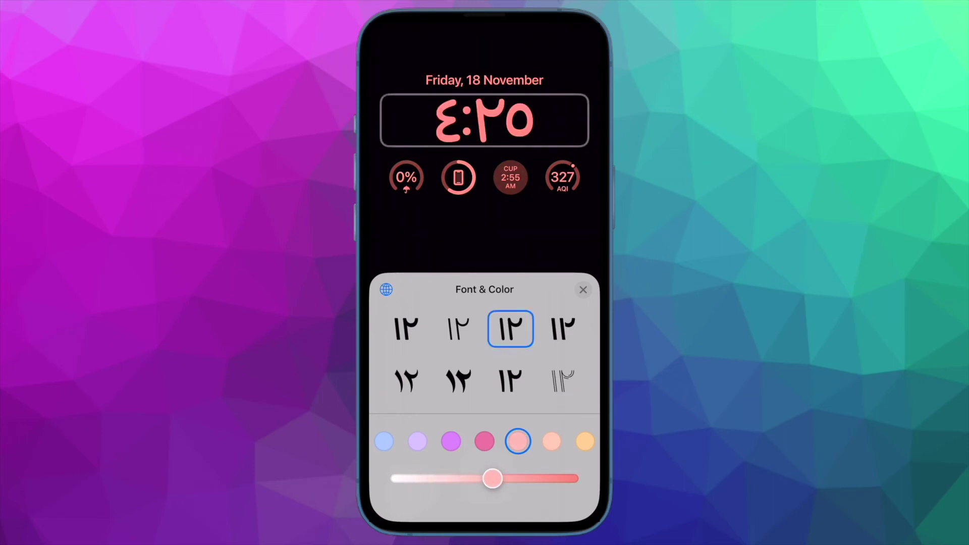
left_click(459, 381)
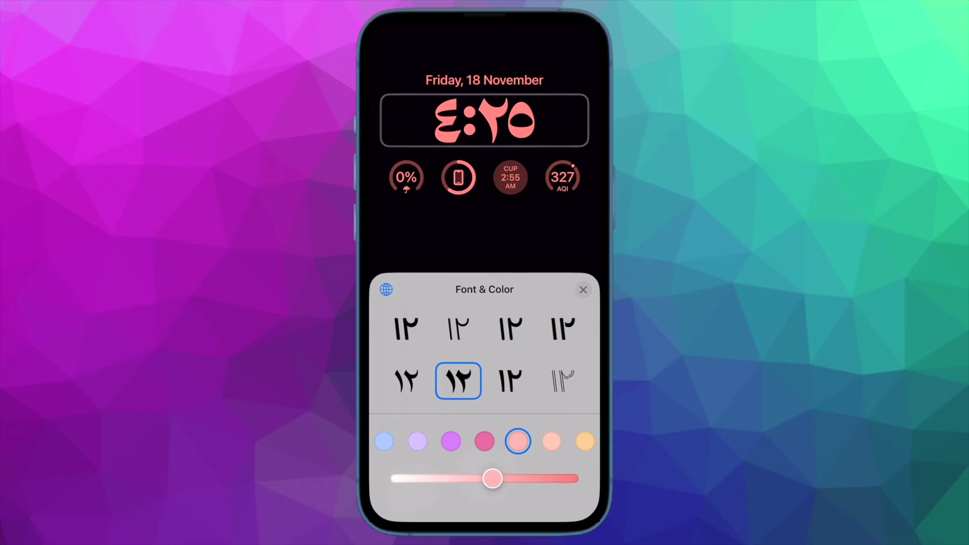
left_click(406, 381)
left_click(386, 290)
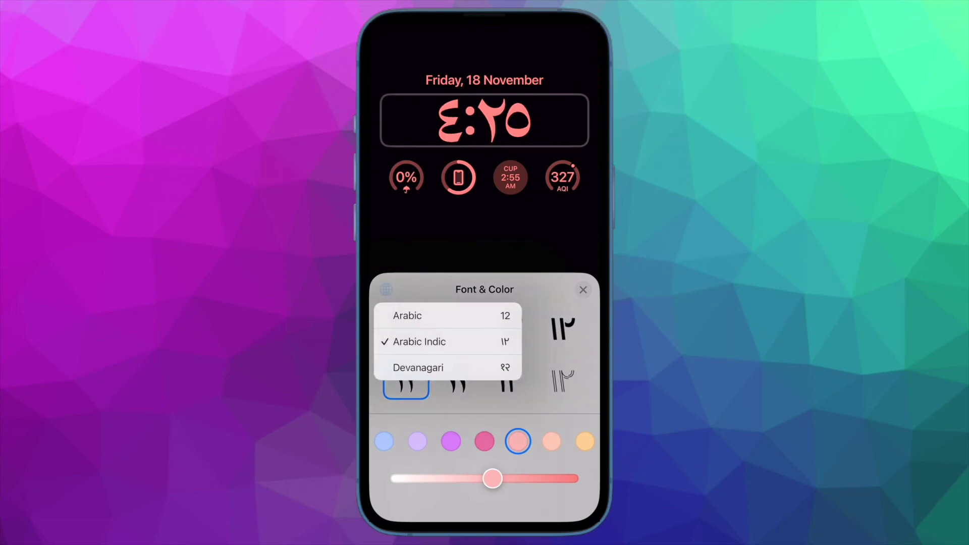
left_click(418, 367)
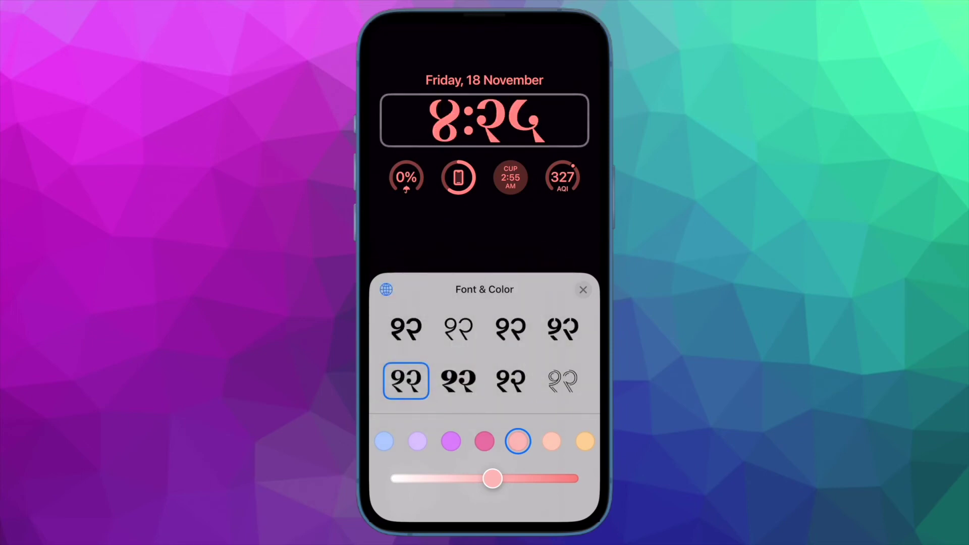
Try the various clock font styles, then close the font and colour settings
left_click(511, 328)
left_click(563, 329)
left_click(563, 381)
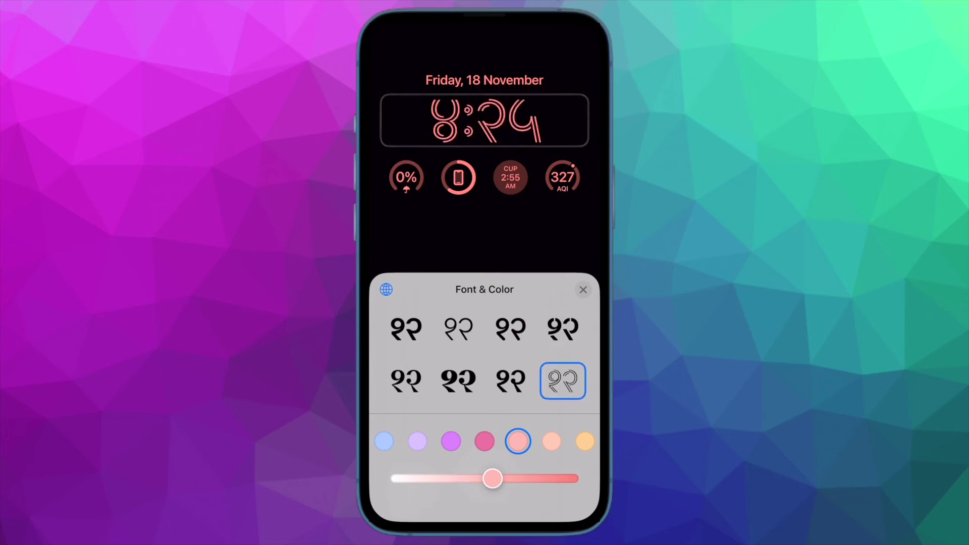
left_click(510, 382)
left_click(458, 381)
left_click(405, 381)
left_click(406, 329)
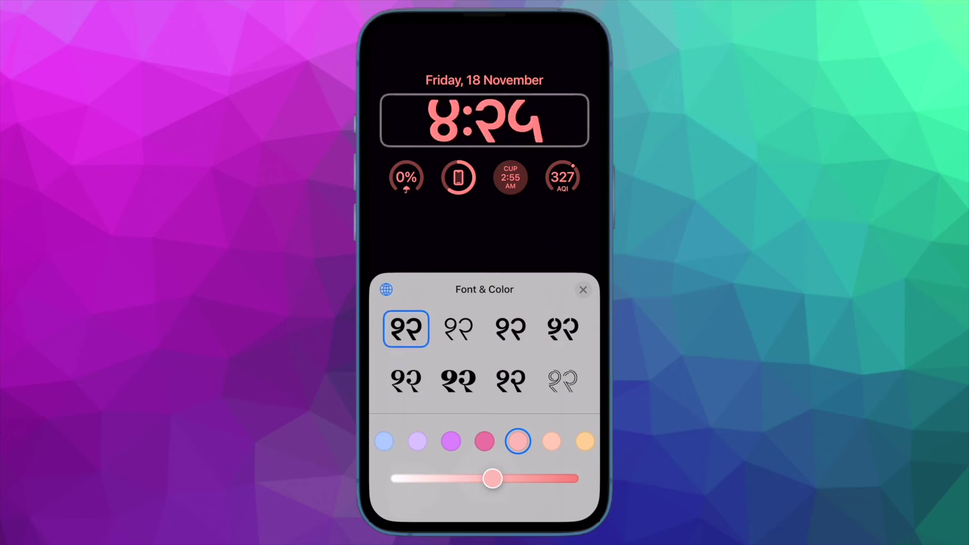
left_click(583, 289)
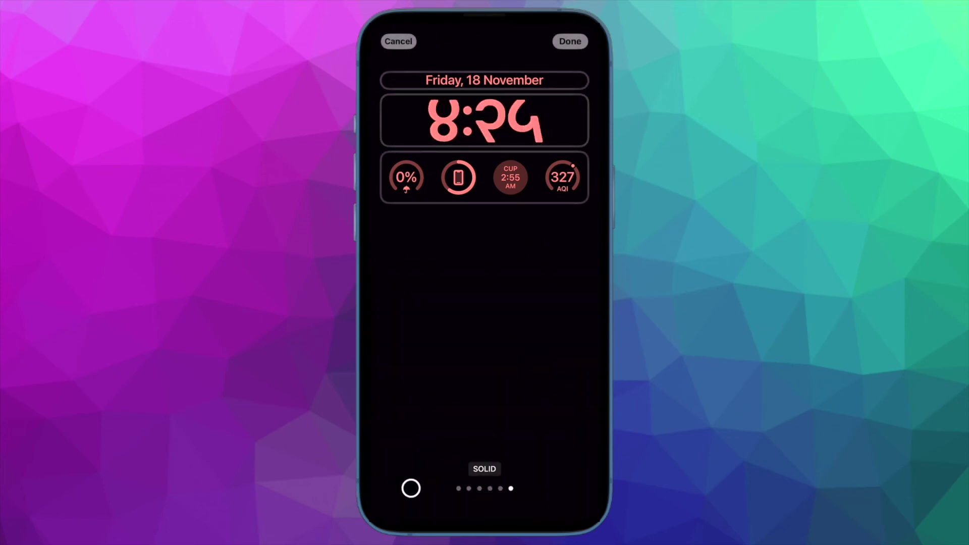
Reopen the clock settings and make the digits bold
left_click(484, 120)
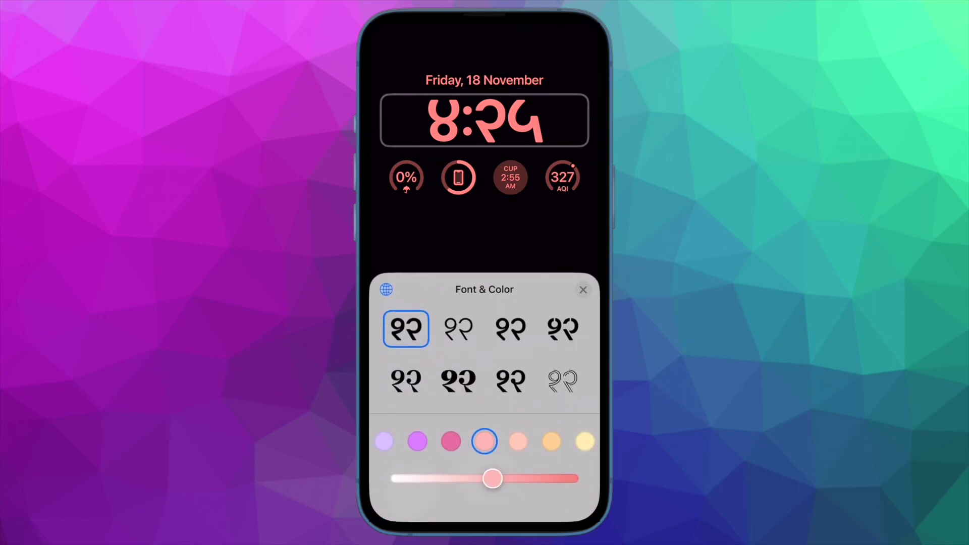
left_click(458, 380)
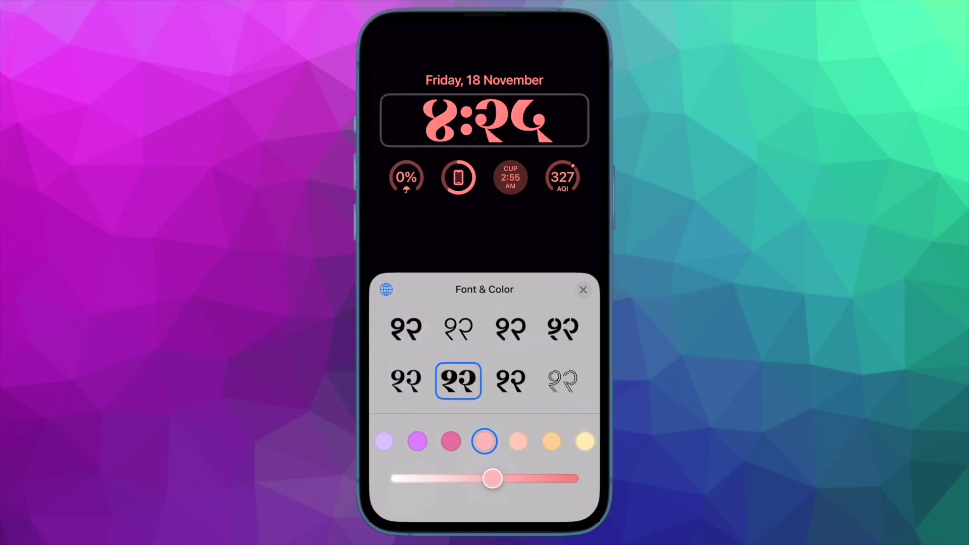
left_click(583, 290)
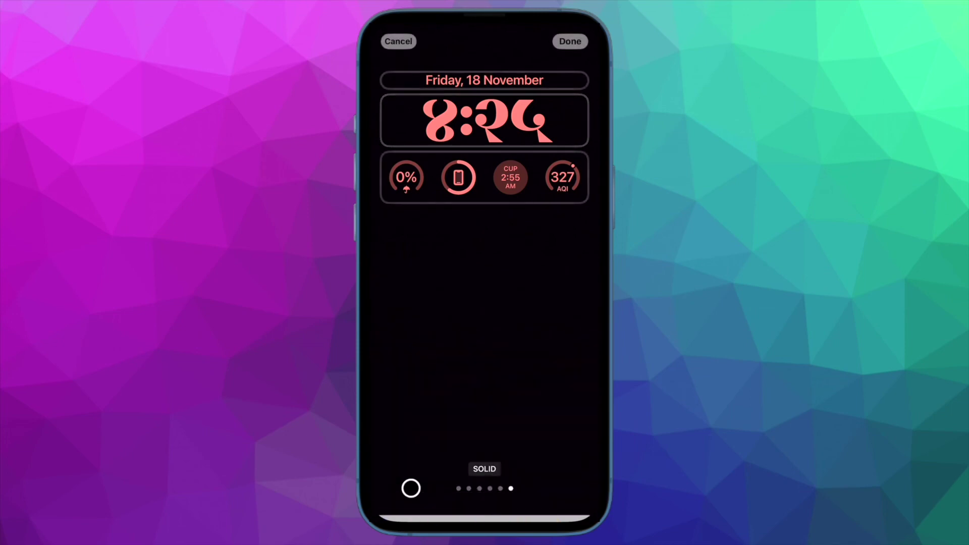
Remove two of the Lock Screen widgets using their minus badges
left_click(485, 178)
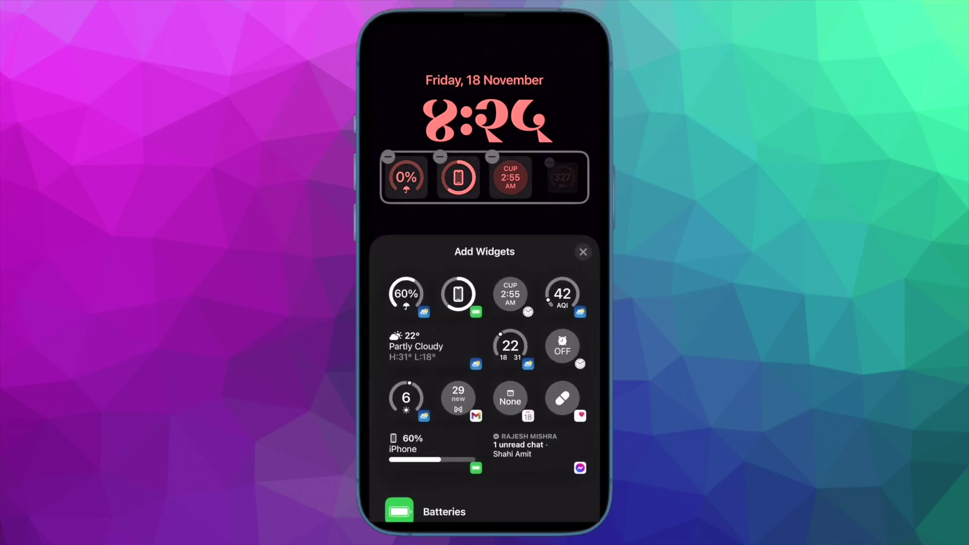
left_click(518, 157)
left_click(439, 156)
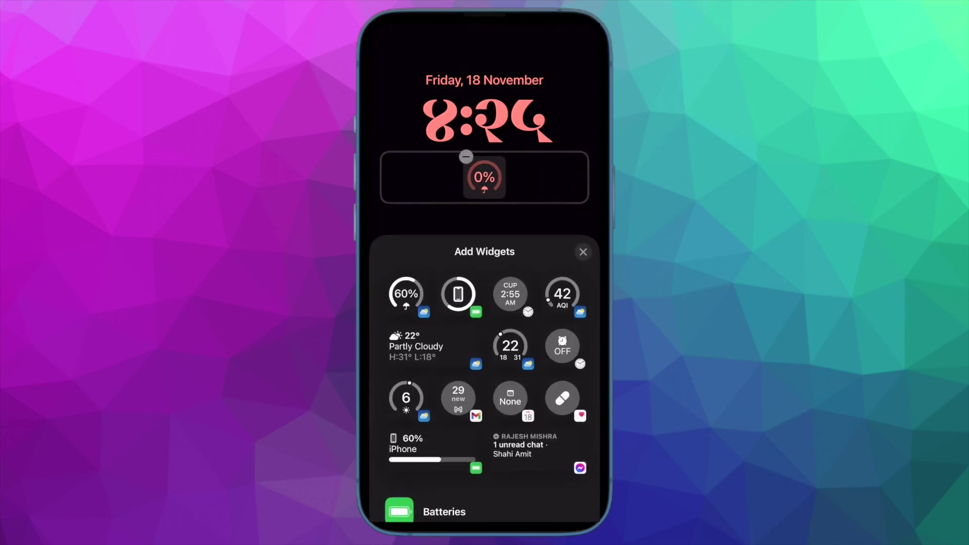